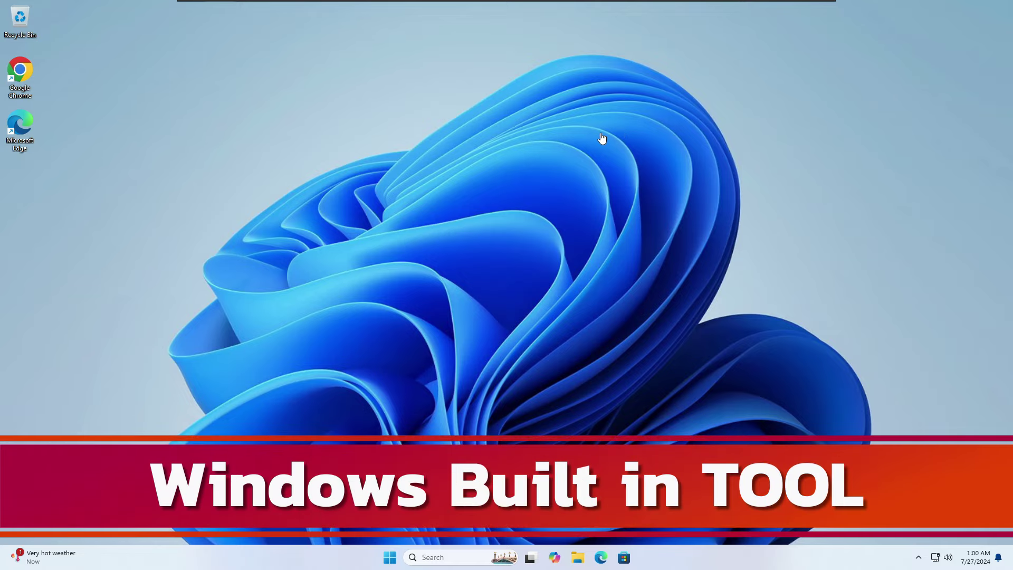
Open Settings from the Start right-click menu and go to System › Power
right_click(390, 558)
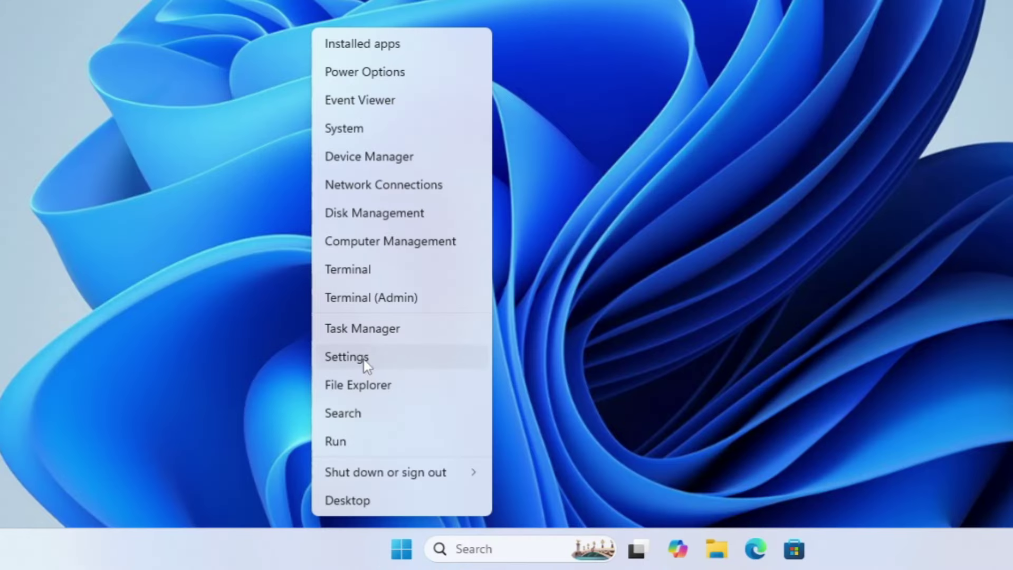
click(365, 361)
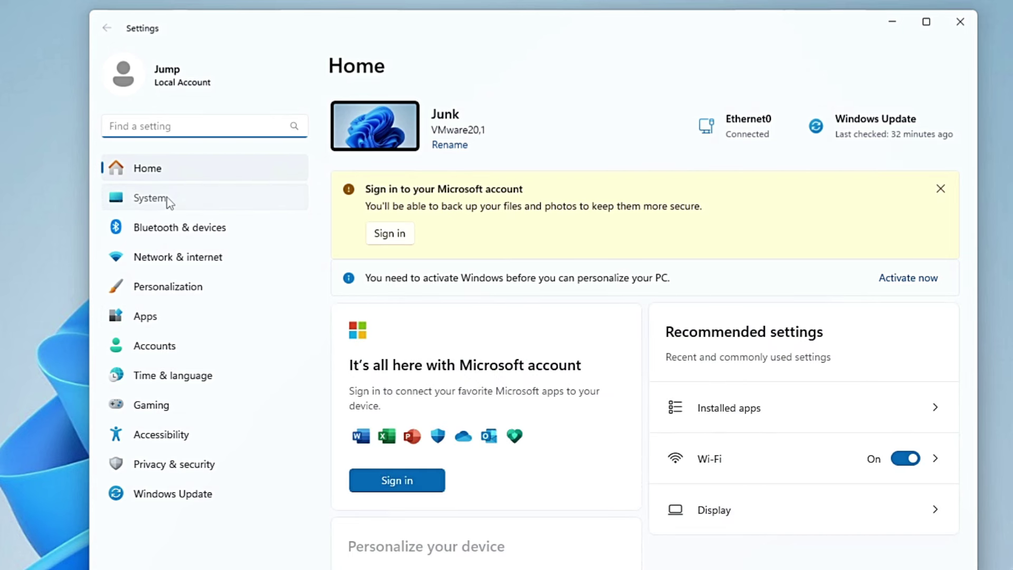
click(167, 202)
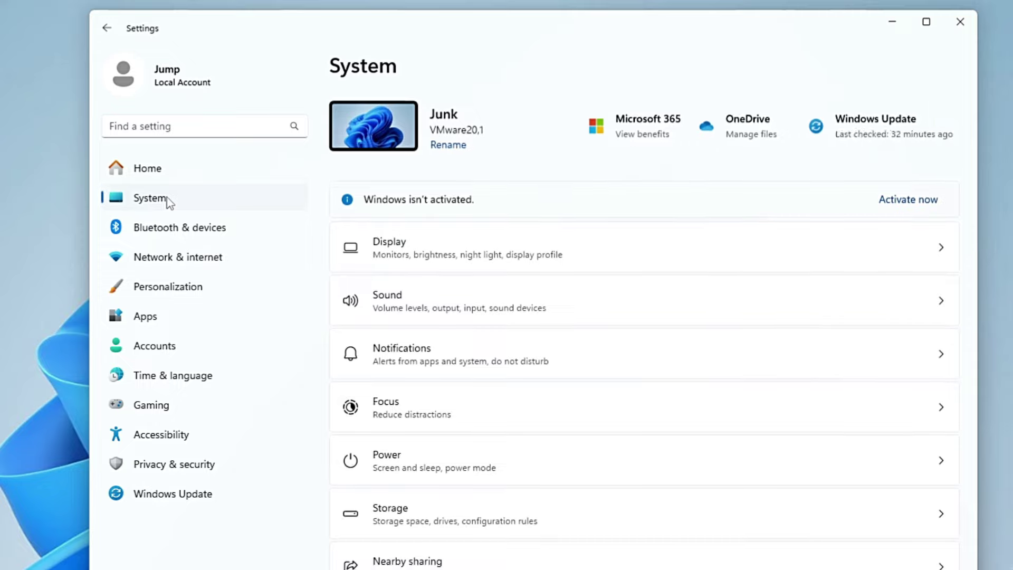
click(404, 466)
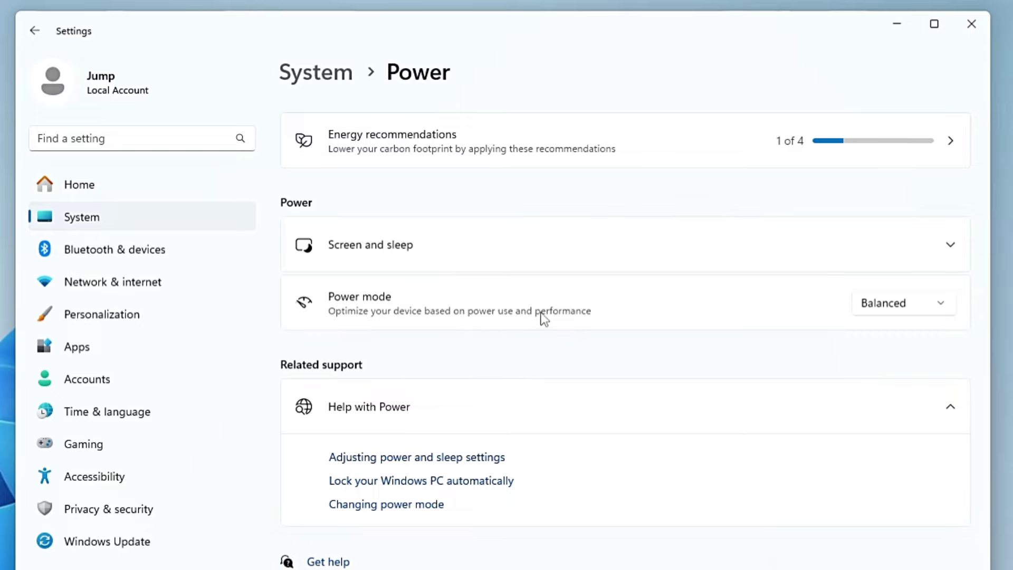
Change the power mode from Balanced to Best power efficiency
click(917, 310)
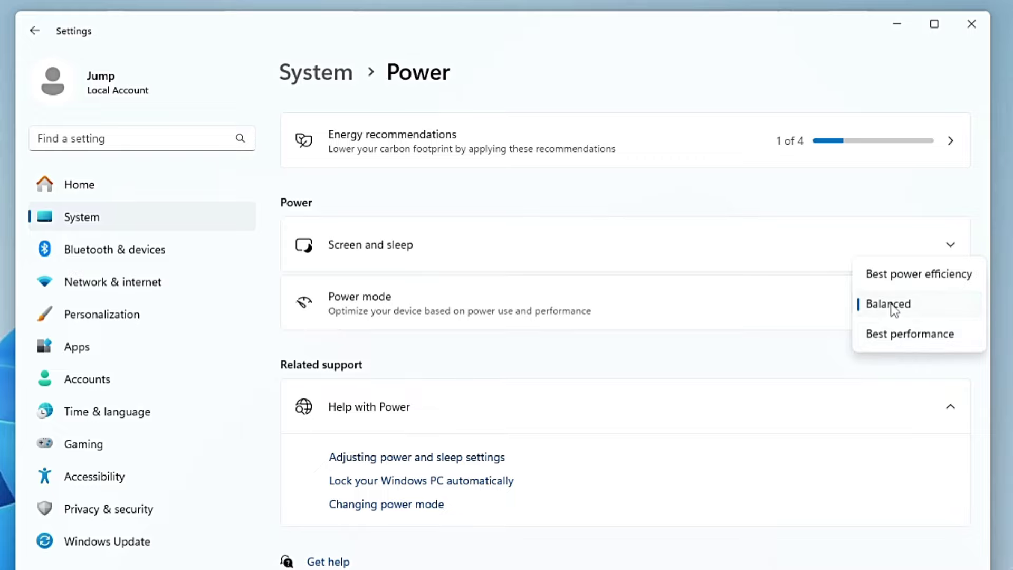
click(939, 277)
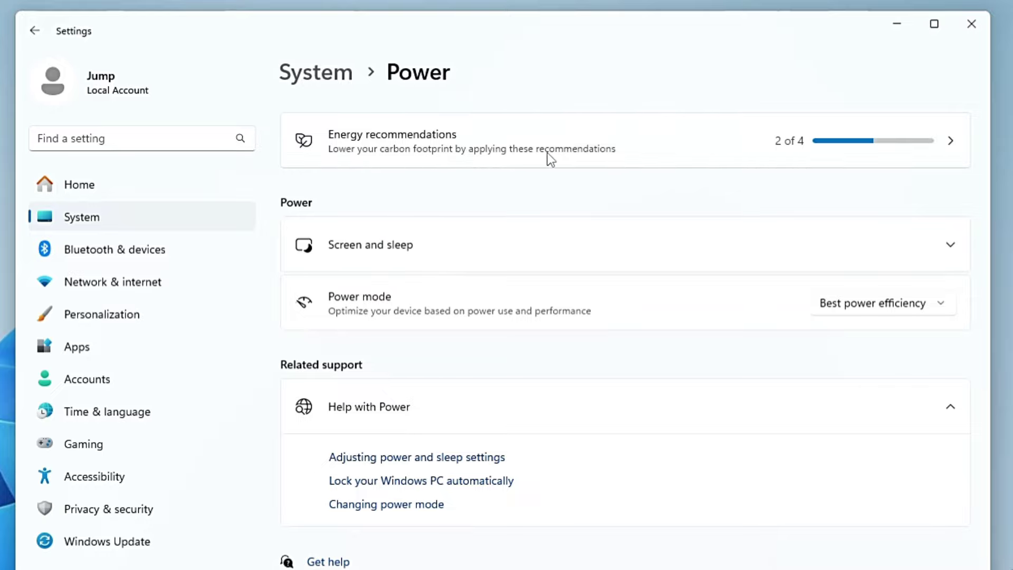
click(562, 150)
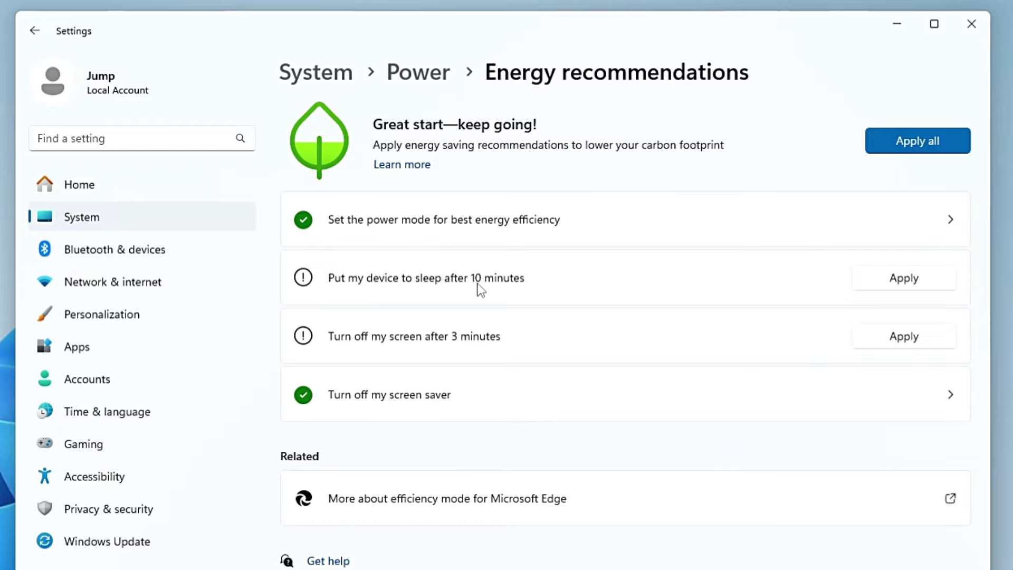
Apply the sleep-after-10-minutes and remaining energy recommendations, then close Settings
click(912, 285)
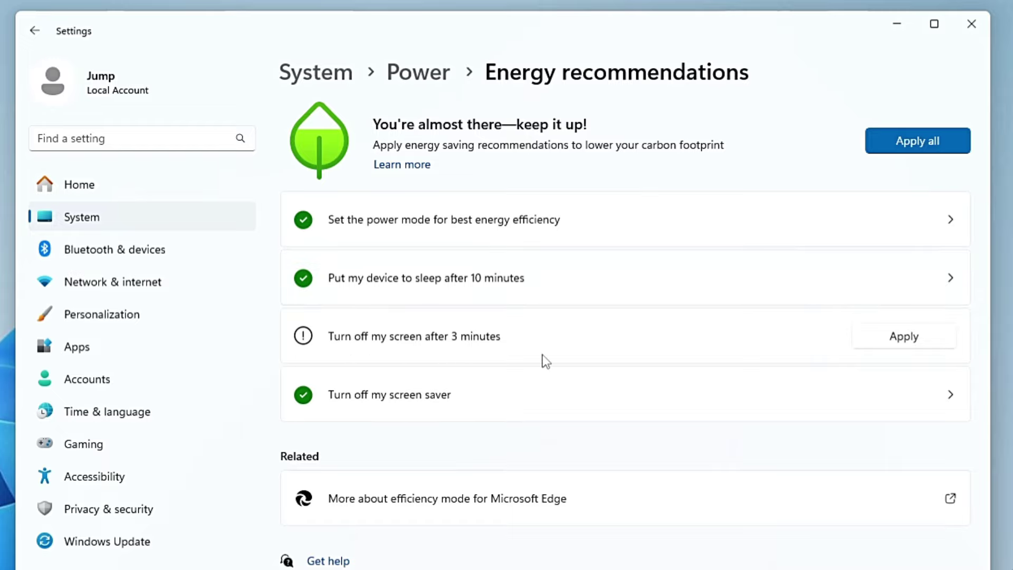
click(895, 338)
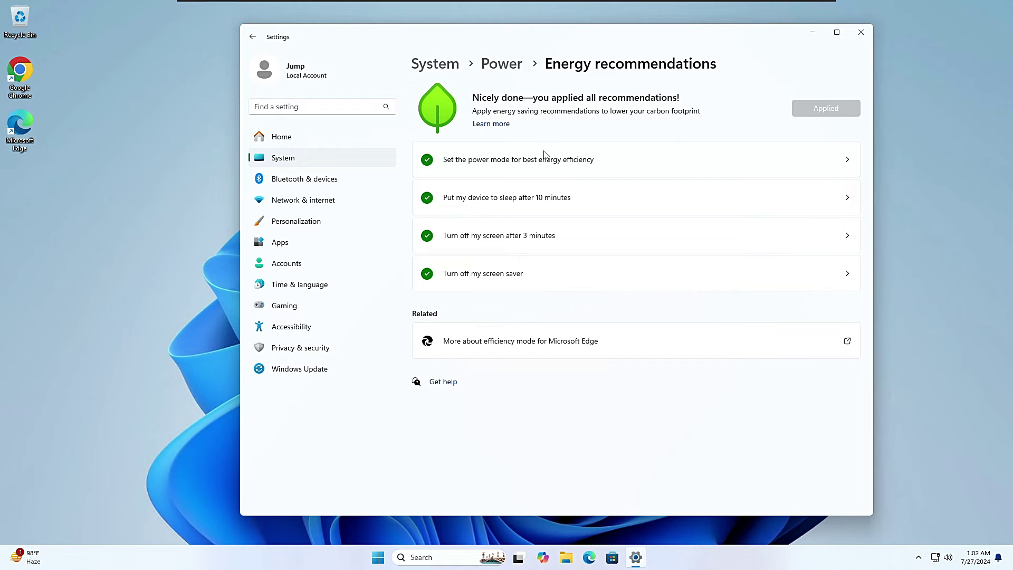
click(861, 34)
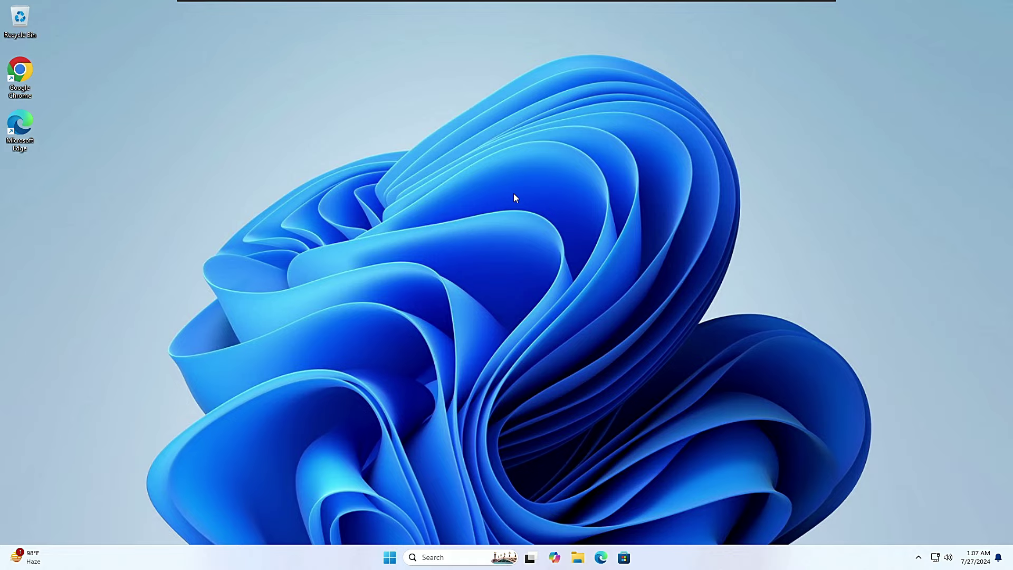
Launch Command Prompt as administrator and move its window fully on screen
click(437, 557)
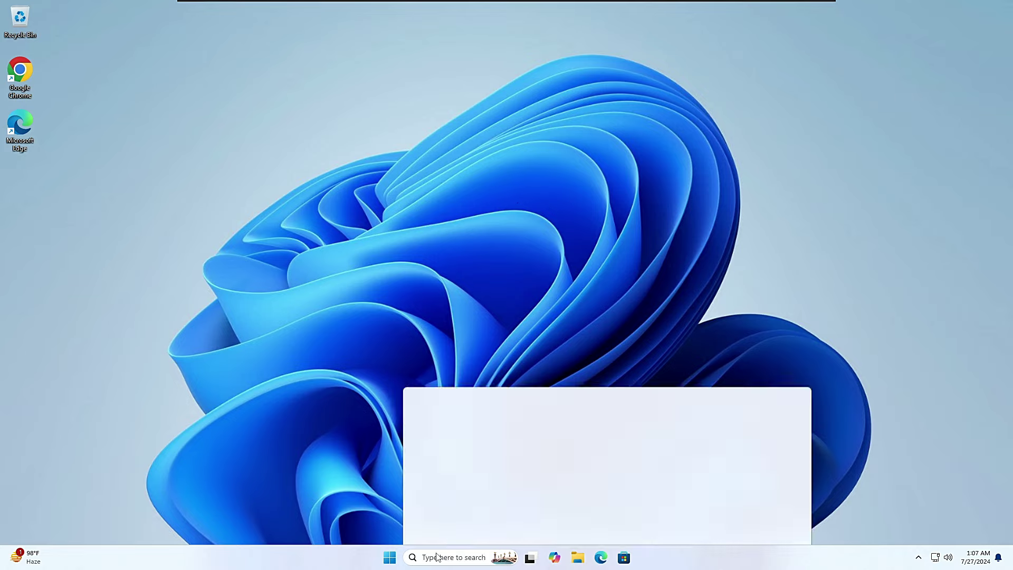
text(cnd)
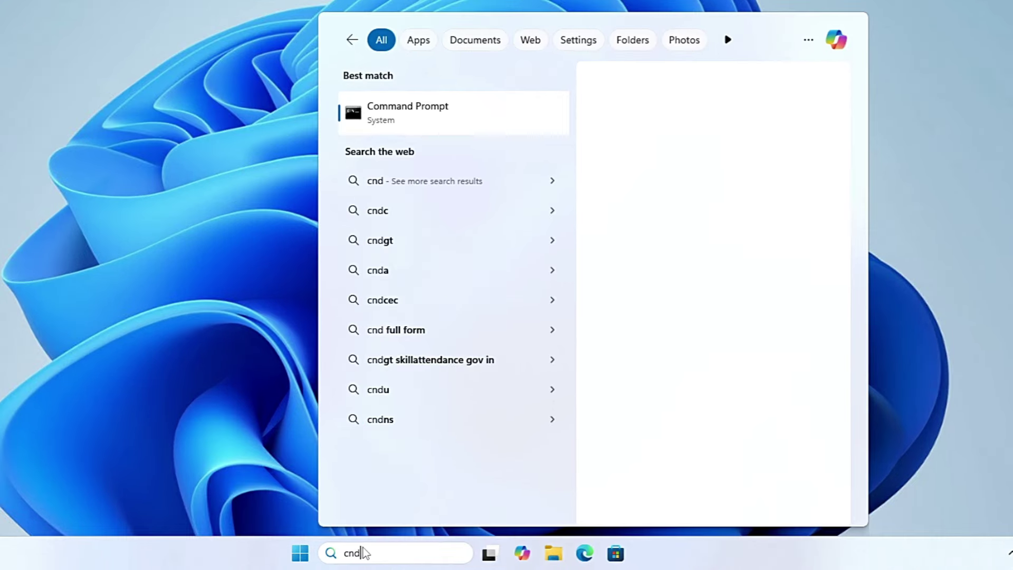
right_click(475, 235)
click(449, 136)
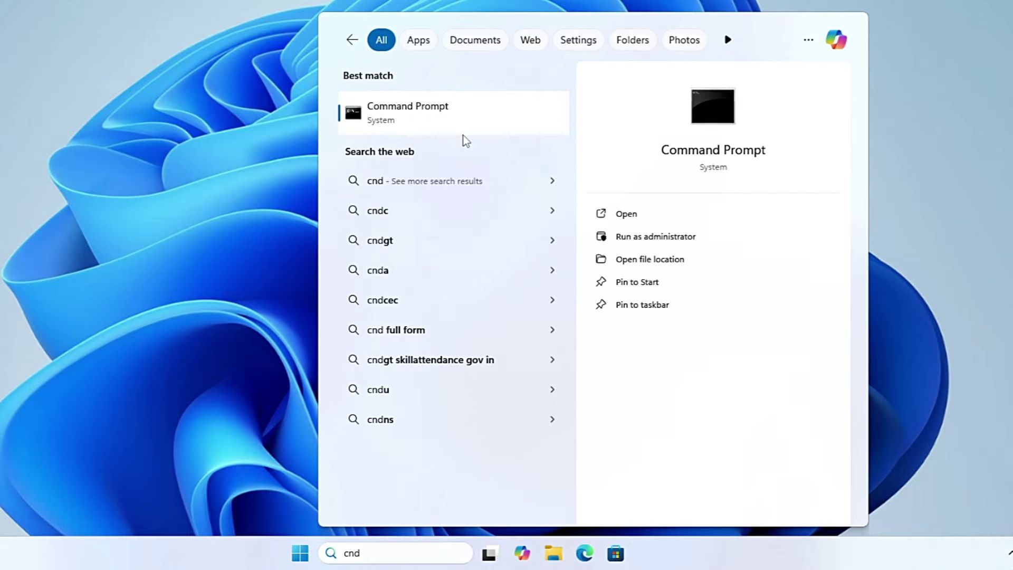
click(406, 298)
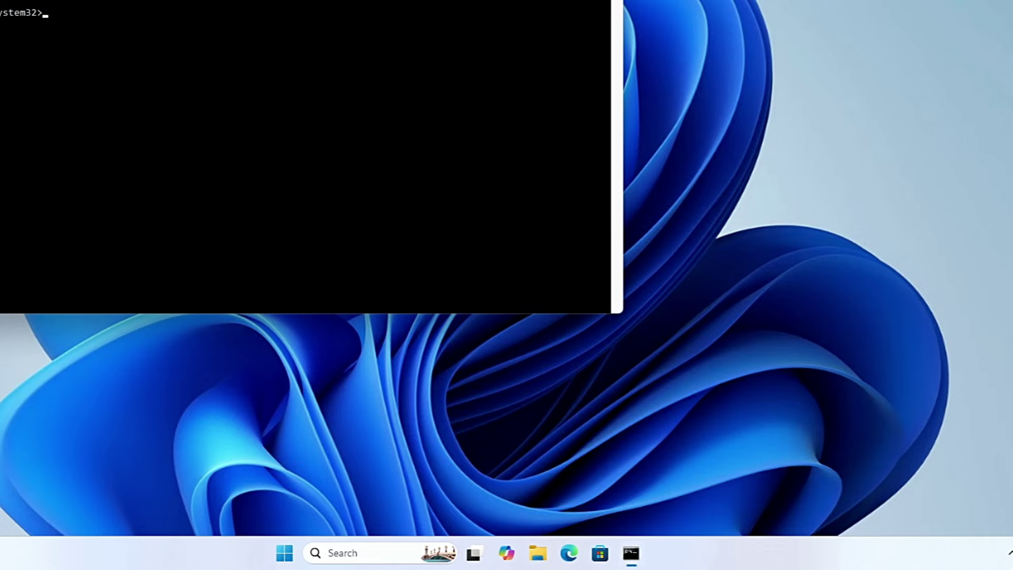
drag(410, 304, 531, 14)
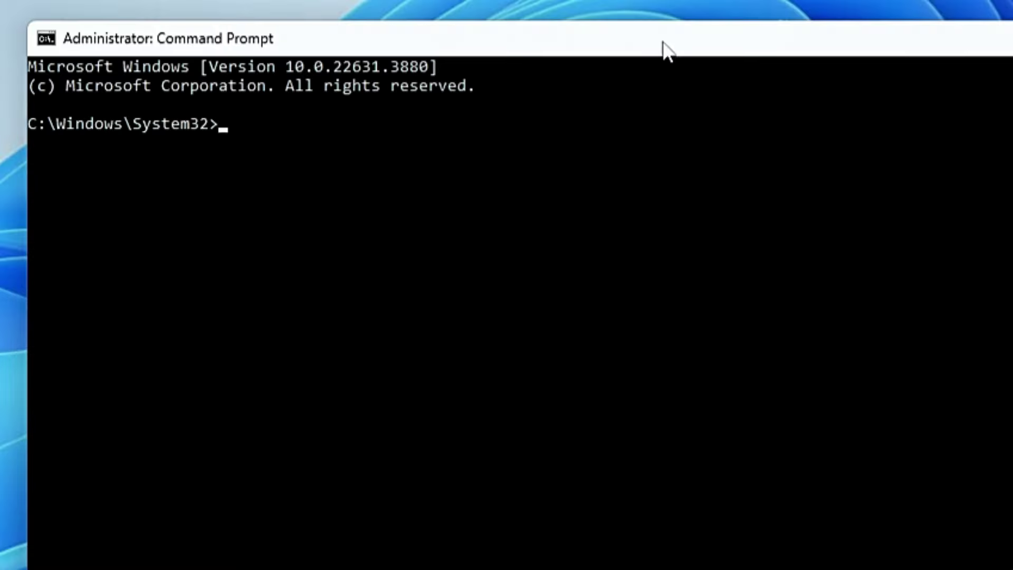
text(powercfg)
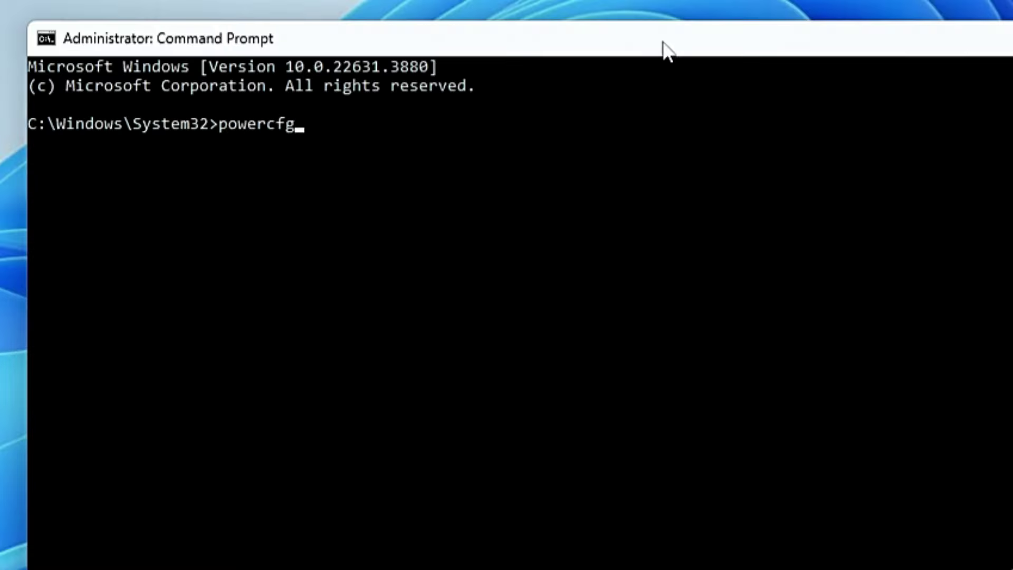
text( /)
text(battry)
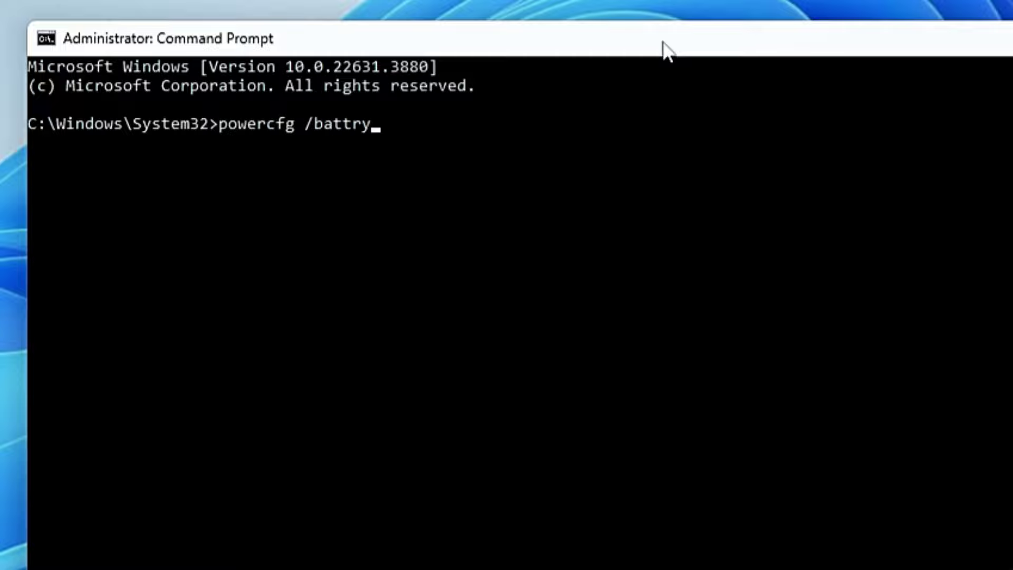
key(BackSpace)
key(BackSpace)
text(eryreport)
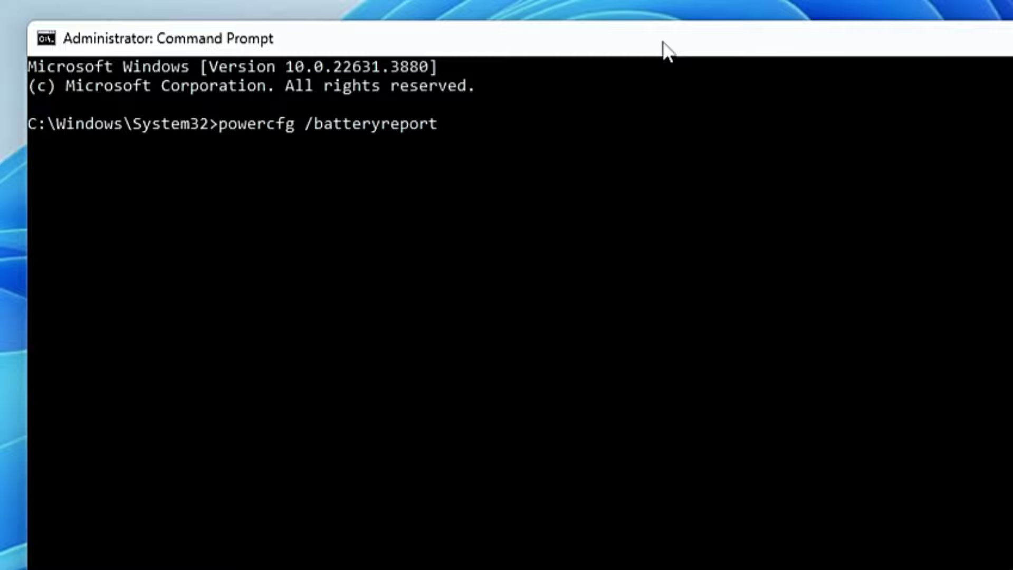
Run the battery report command and copy the saved battery-report.html path
key(Return)
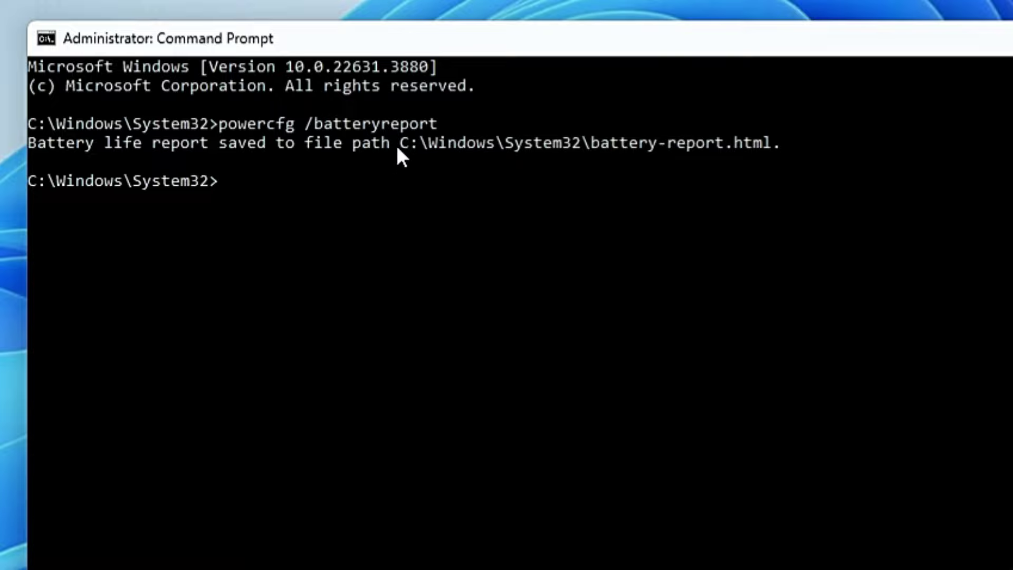
mouse_move(397, 144)
mouse_down()
mouse_move(745, 157)
mouse_move(755, 143)
mouse_up()
key(Return)
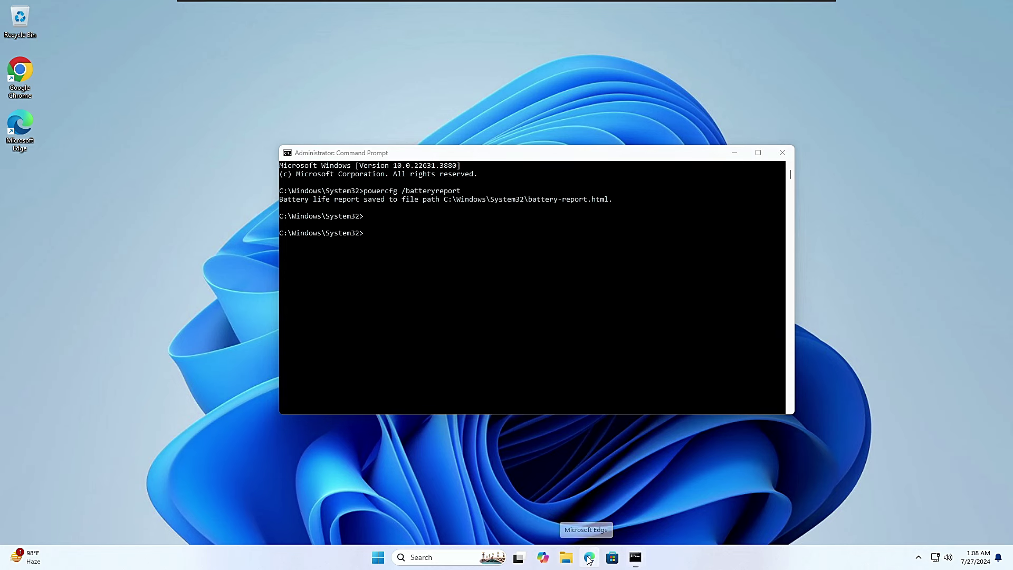
Load the copied battery-report.html path in Microsoft Edge
click(589, 558)
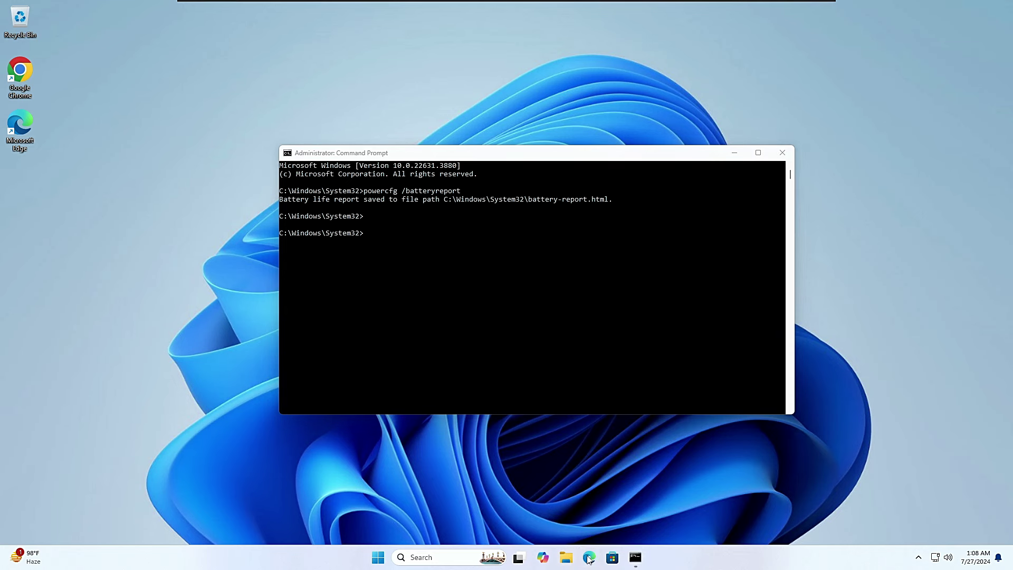
text(C:\Windows\System32\battery-report.html.)
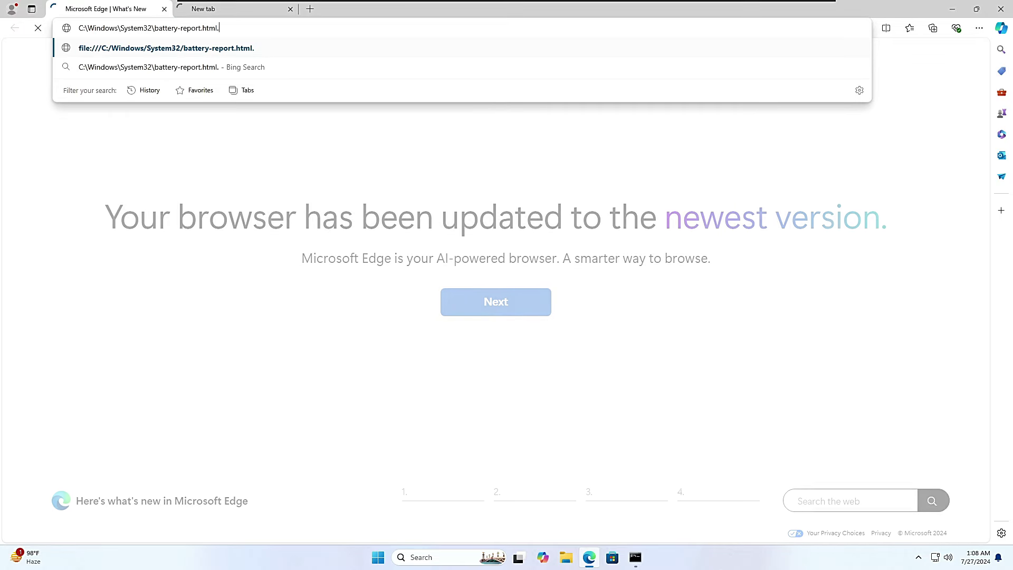
key(Return)
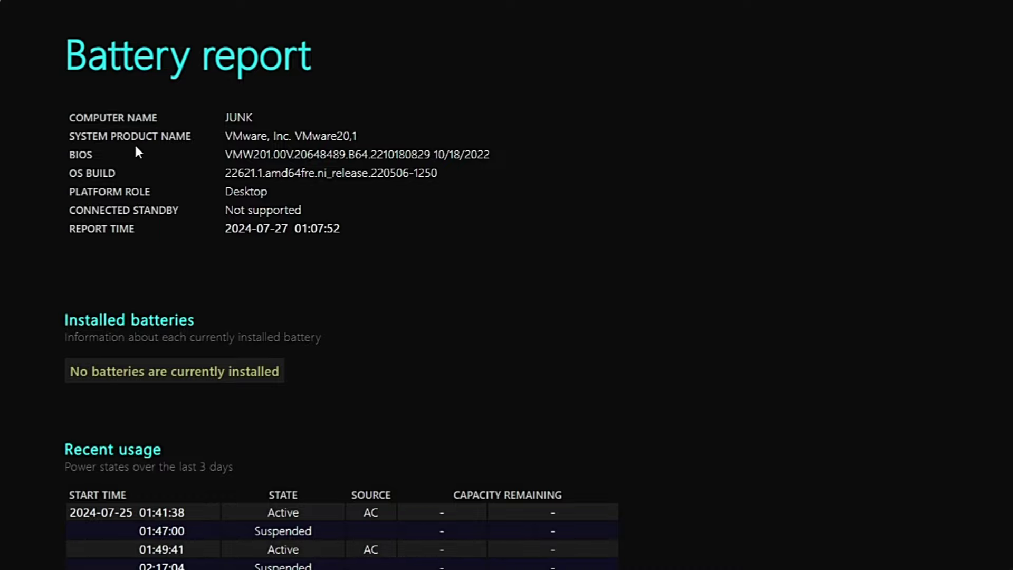
scroll(342, 298, down, 1)
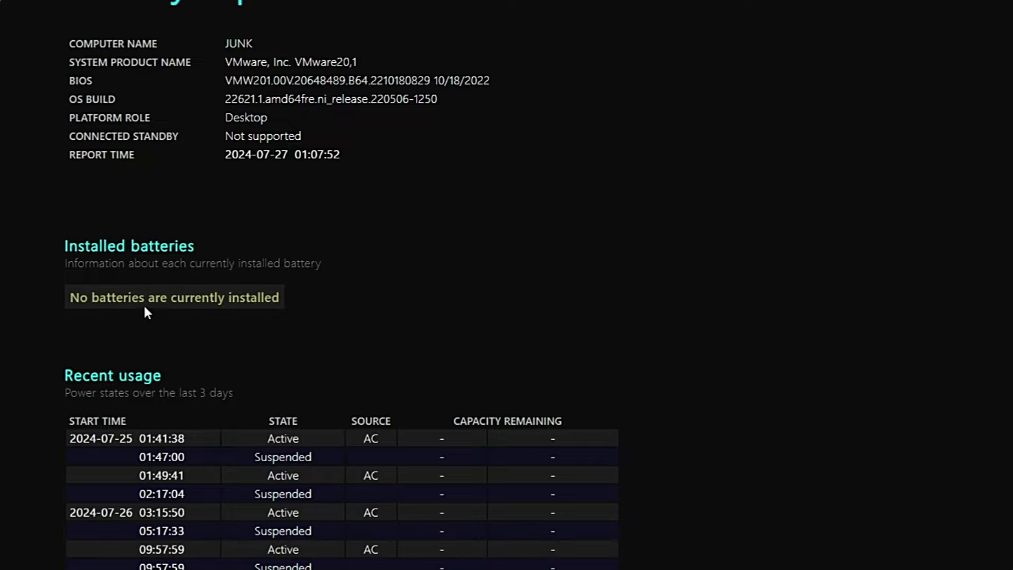
scroll(135, 266, down, 1)
scroll(133, 268, down, 2)
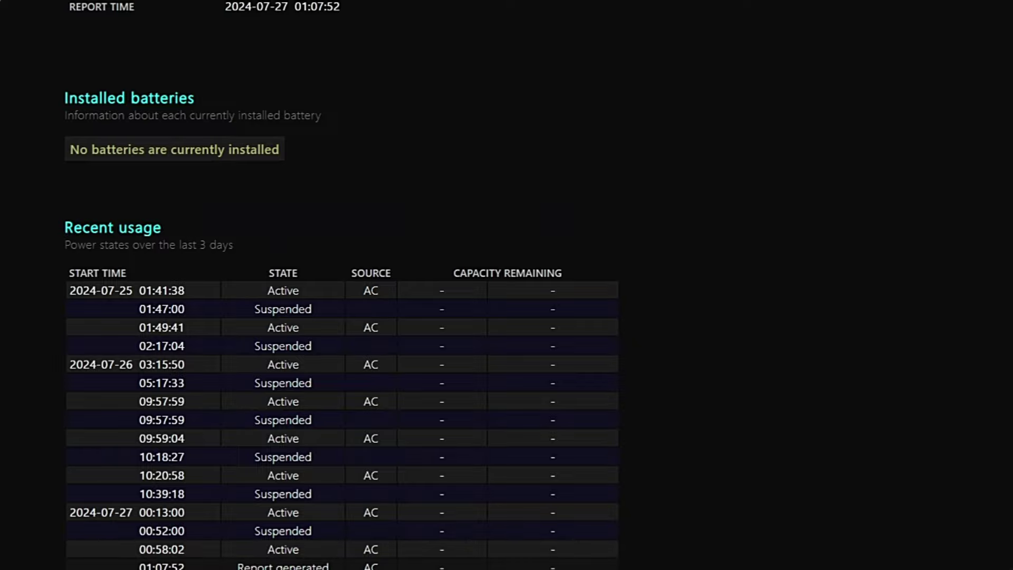
scroll(128, 252, down, 3)
scroll(108, 301, down, 1)
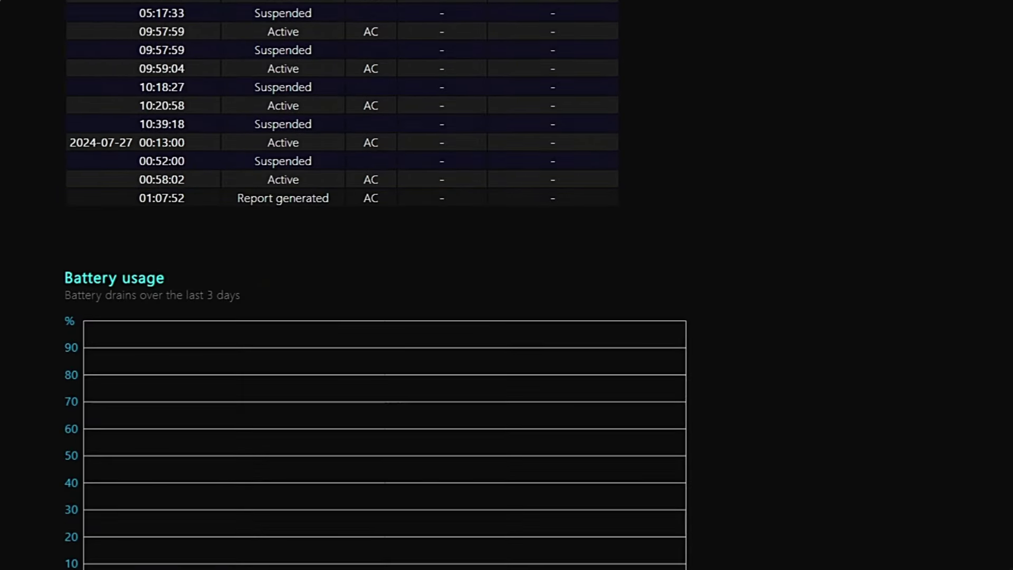
scroll(111, 301, down, 2)
scroll(111, 302, down, 2)
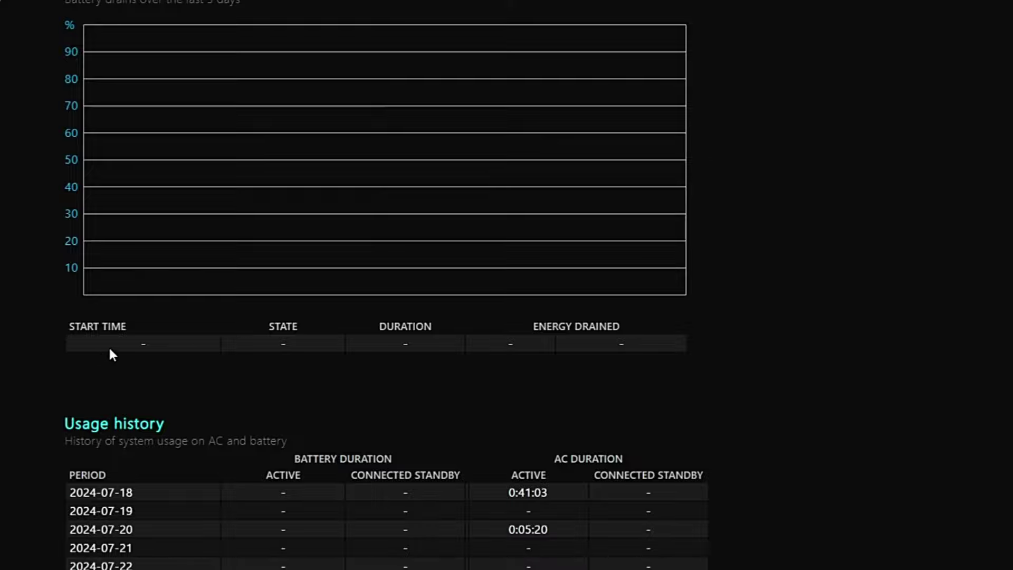
scroll(209, 342, down, 2)
scroll(207, 344, down, 2)
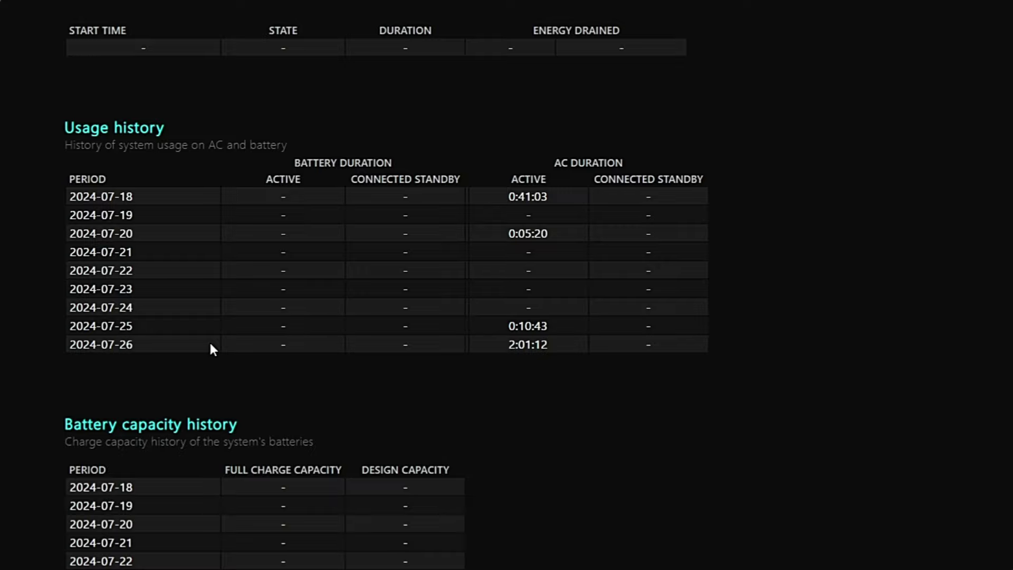
scroll(209, 350, down, 2)
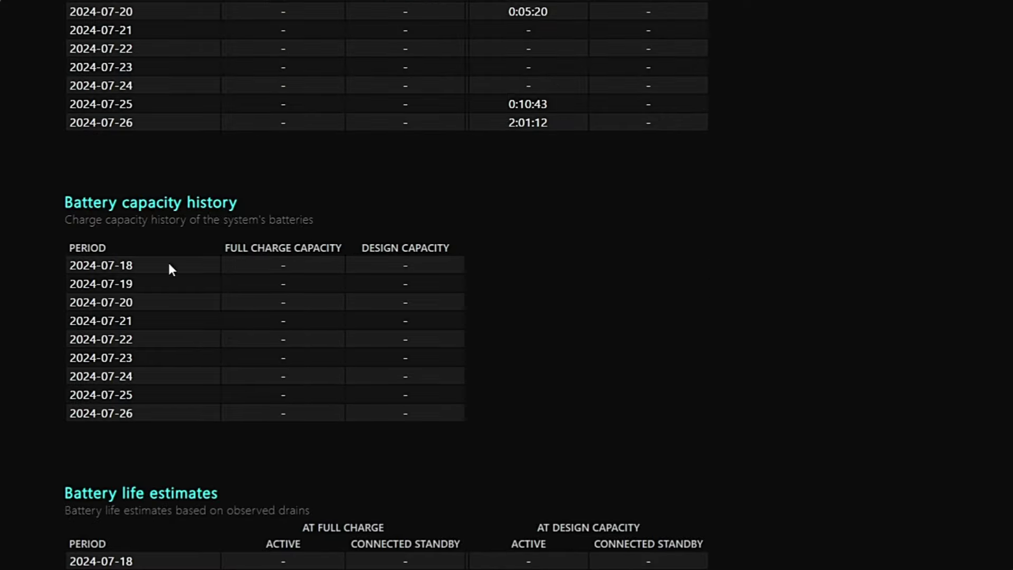
scroll(332, 288, up, 3)
scroll(237, 238, up, 8)
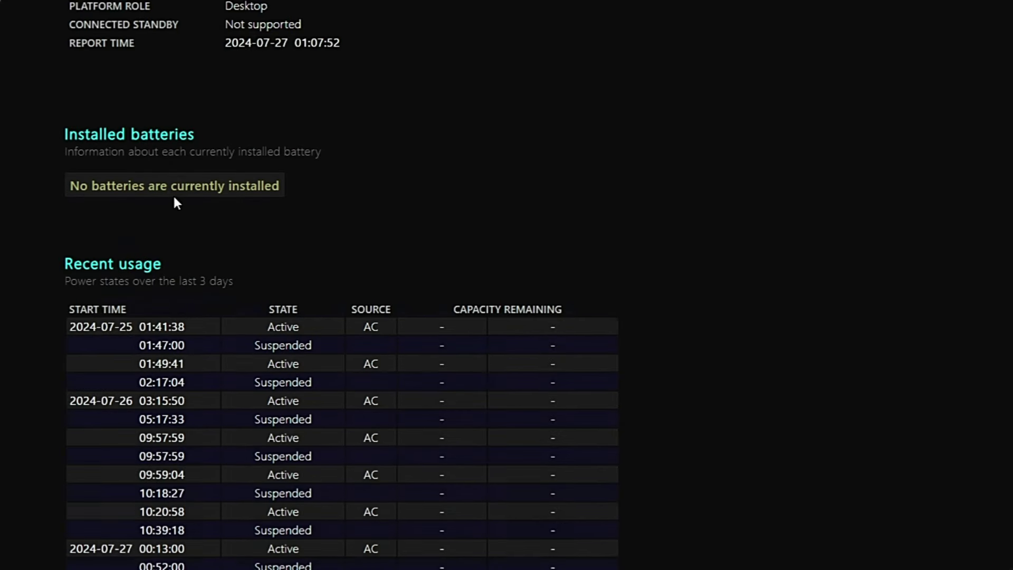
scroll(177, 202, up, 2)
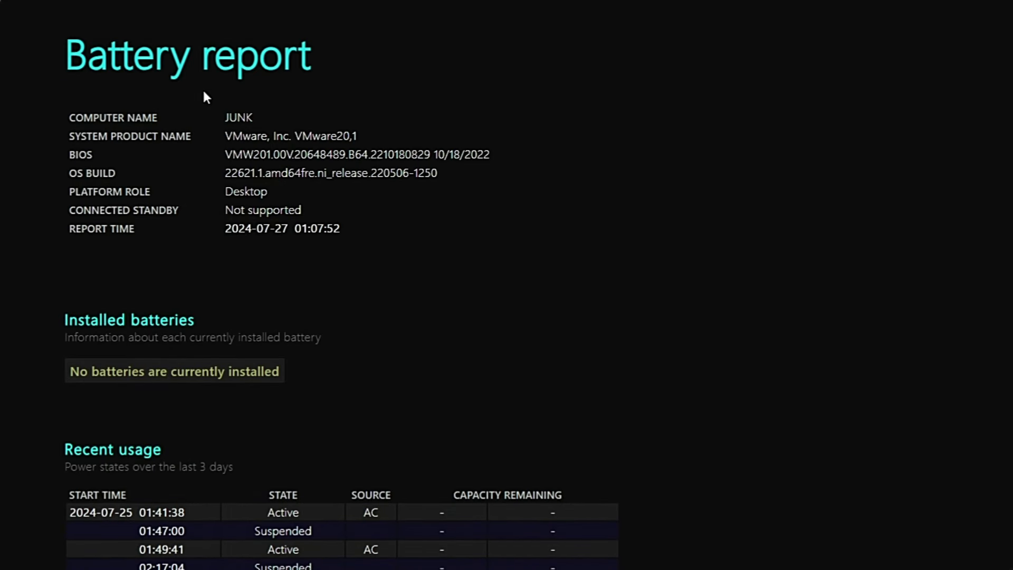
Close the Edge battery report window with Alt+F4
key(alt+F4)
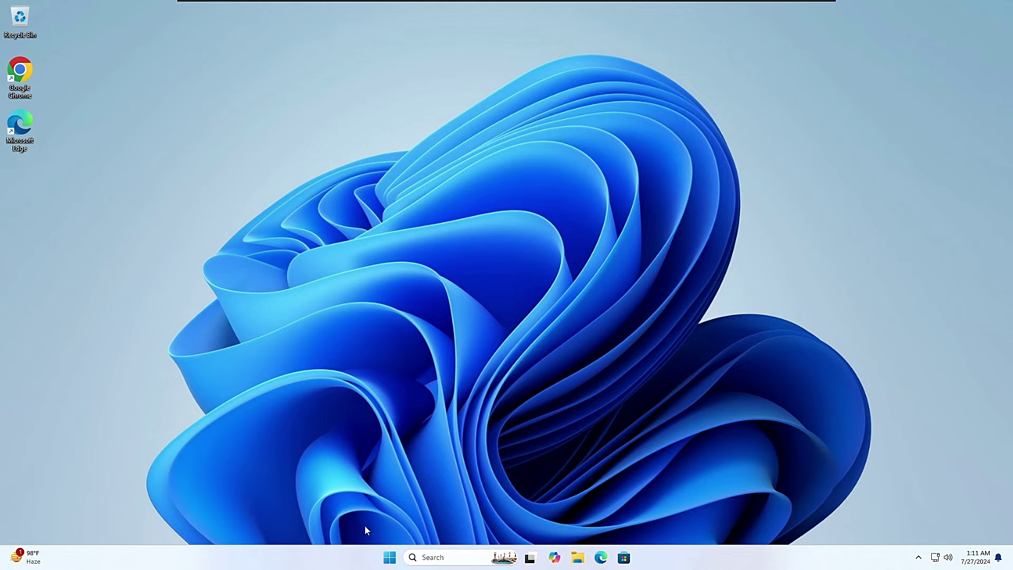
Open Task Manager's Startup apps page and bring up OneDrive's startup options
right_click(390, 557)
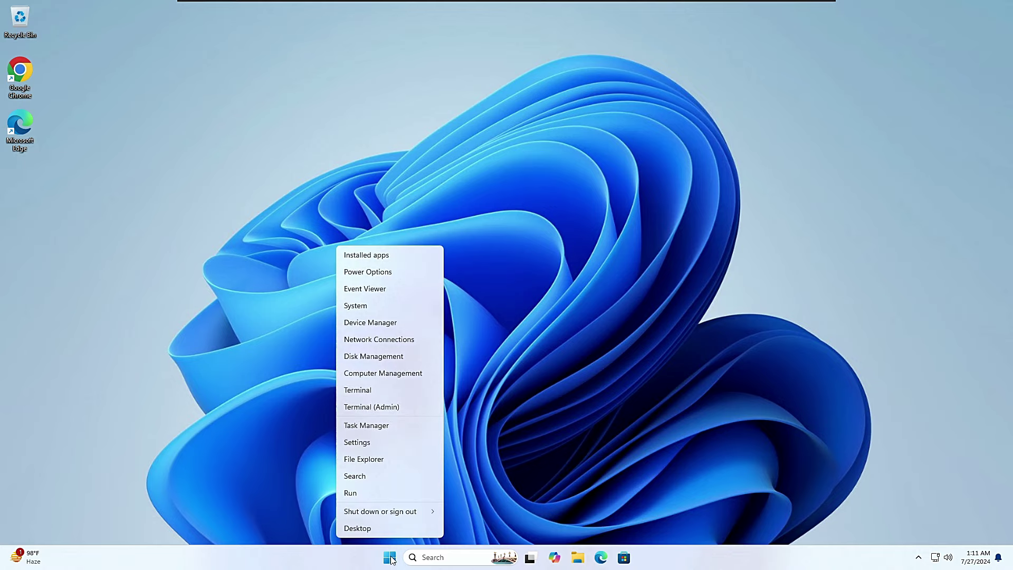
click(357, 427)
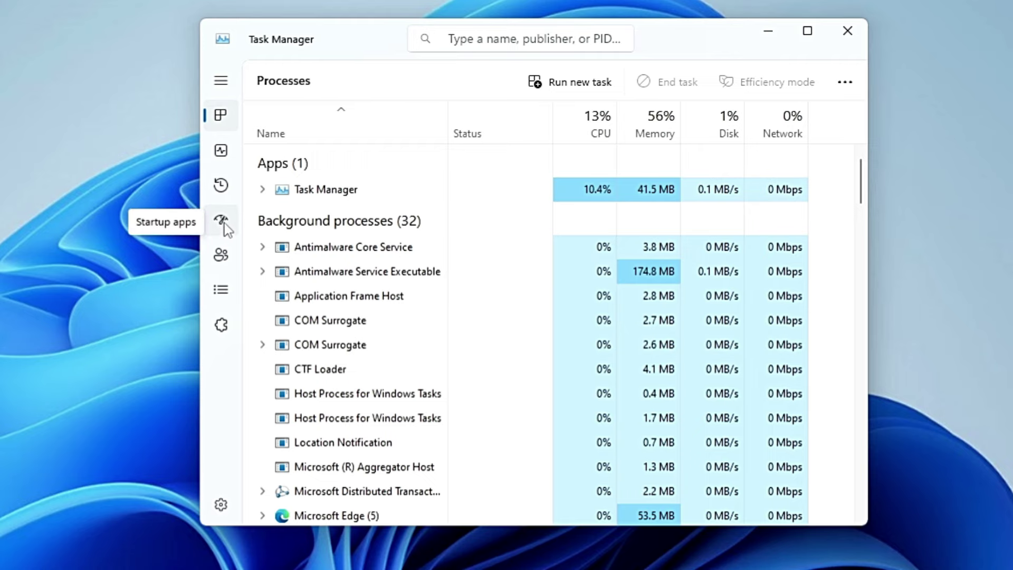
click(221, 221)
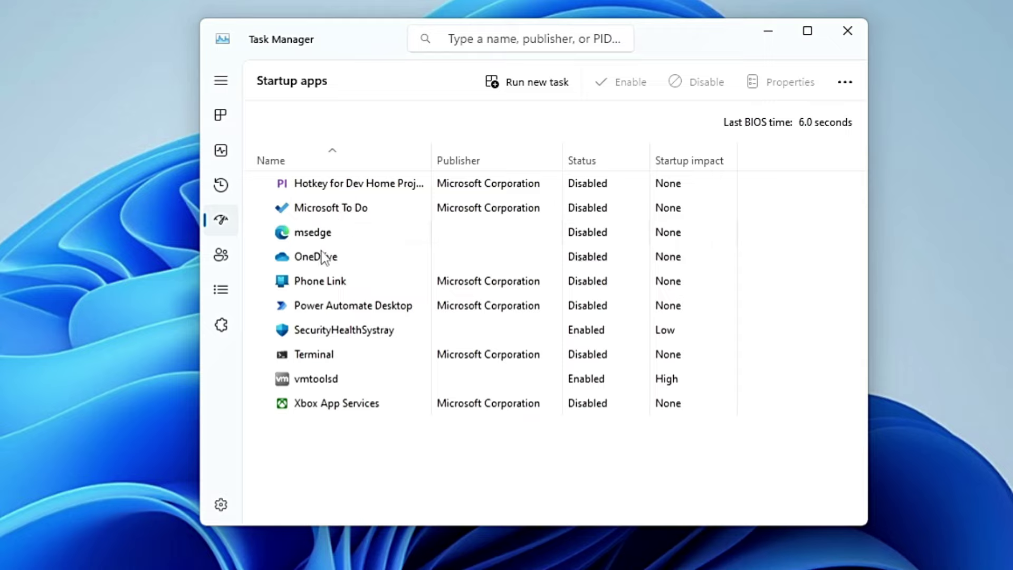
click(345, 222)
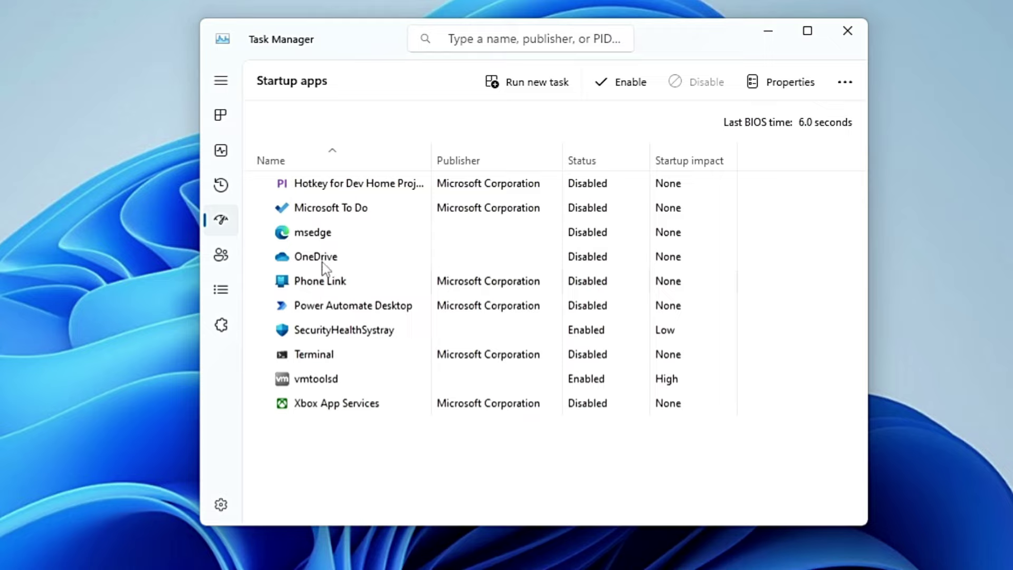
right_click(590, 264)
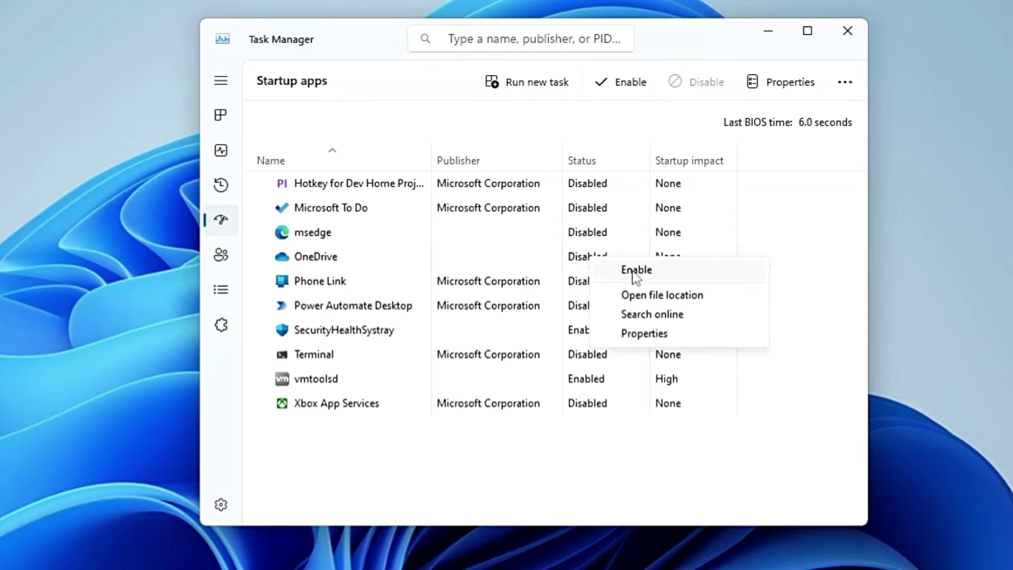